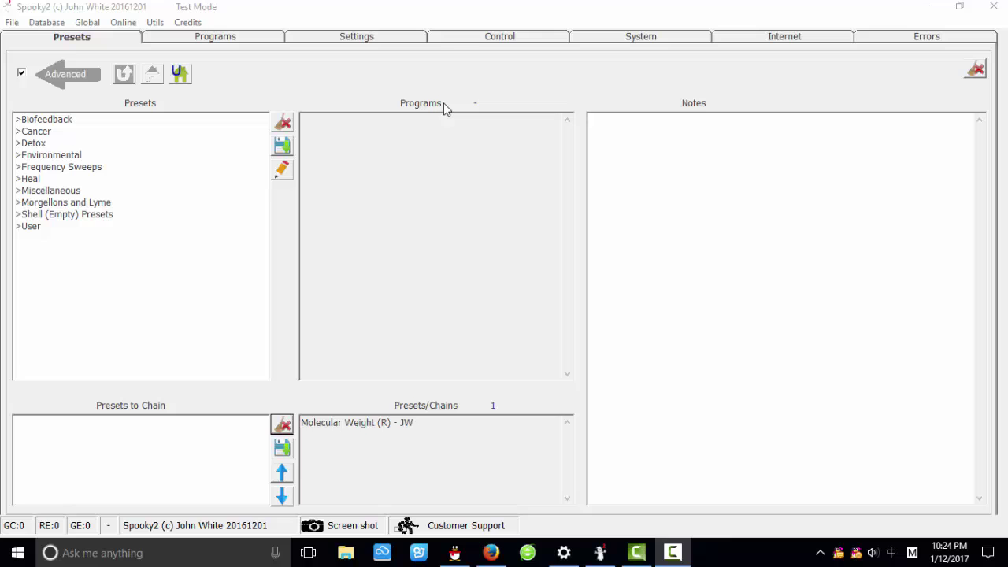
Step: Load the Molecular Weight (R) - JW preset from Shell (Empty) Presets > Remote
double_click(89, 215)
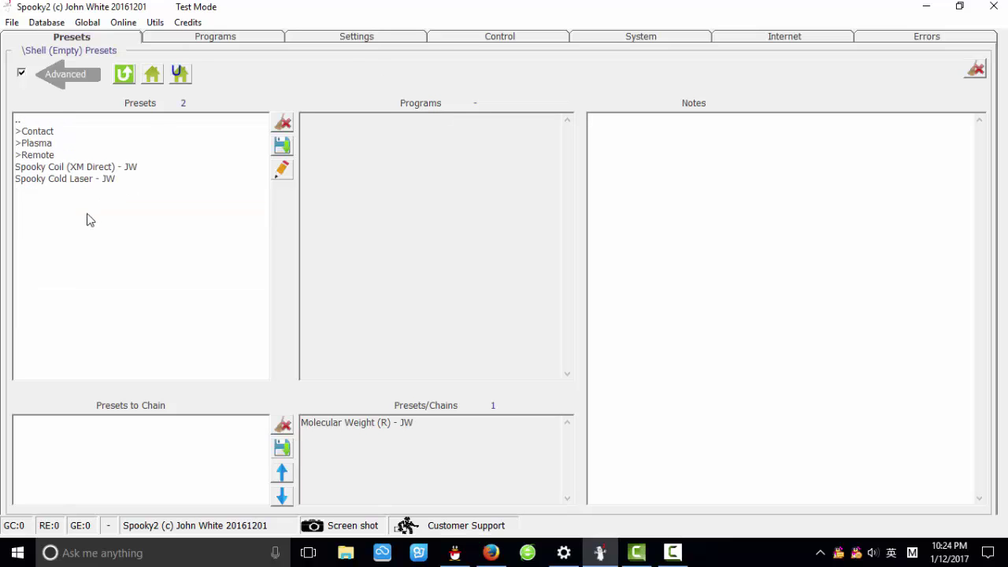
double_click(41, 156)
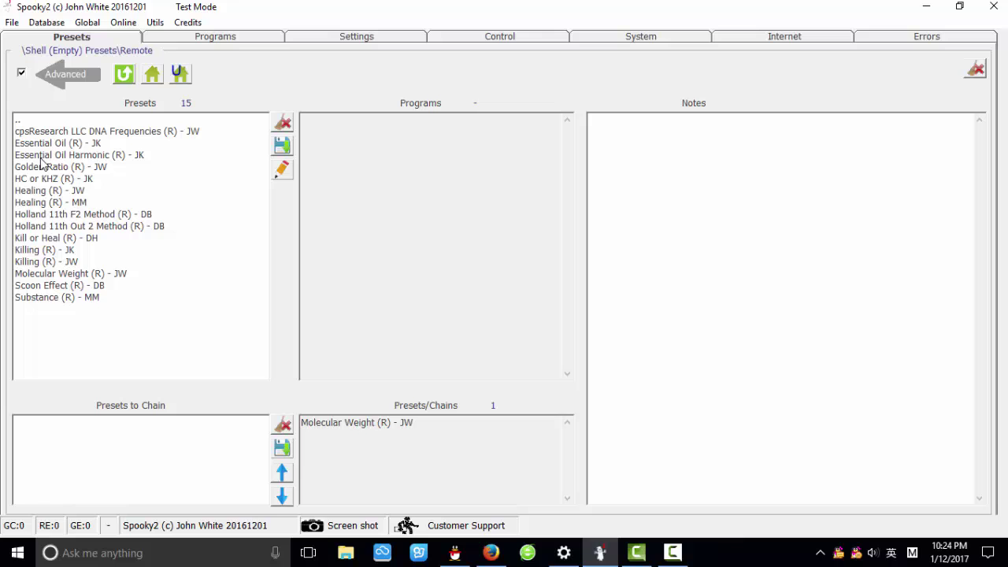
left_click(36, 275)
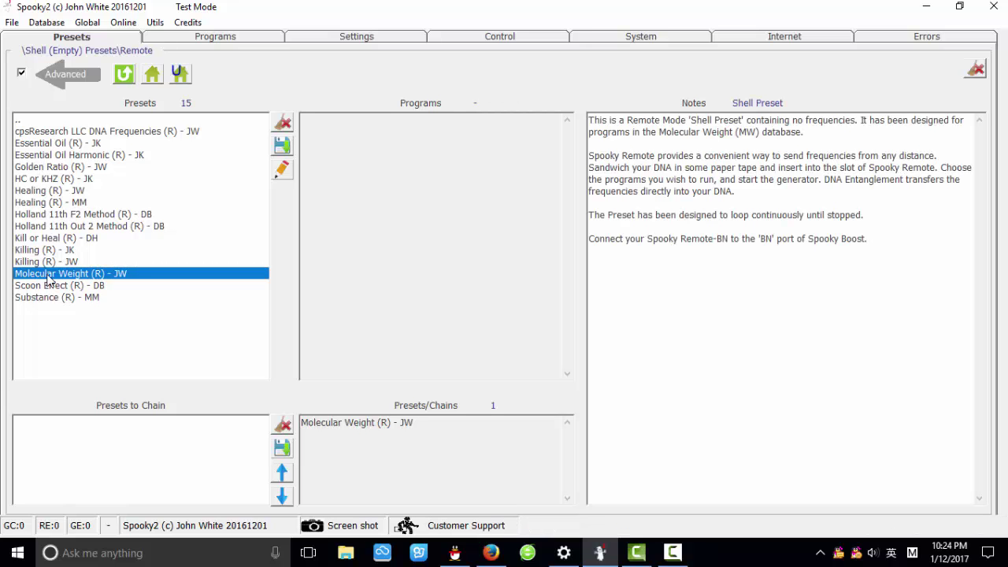
Step: Add the Fluocinonide (MW) program to the preset and check its 9-minute run time
left_click(227, 39)
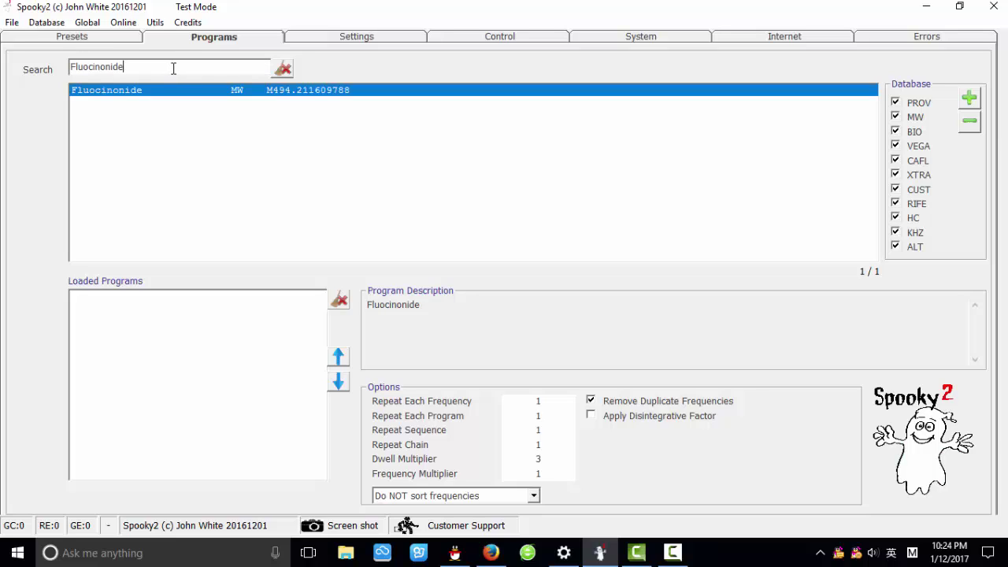
double_click(205, 93)
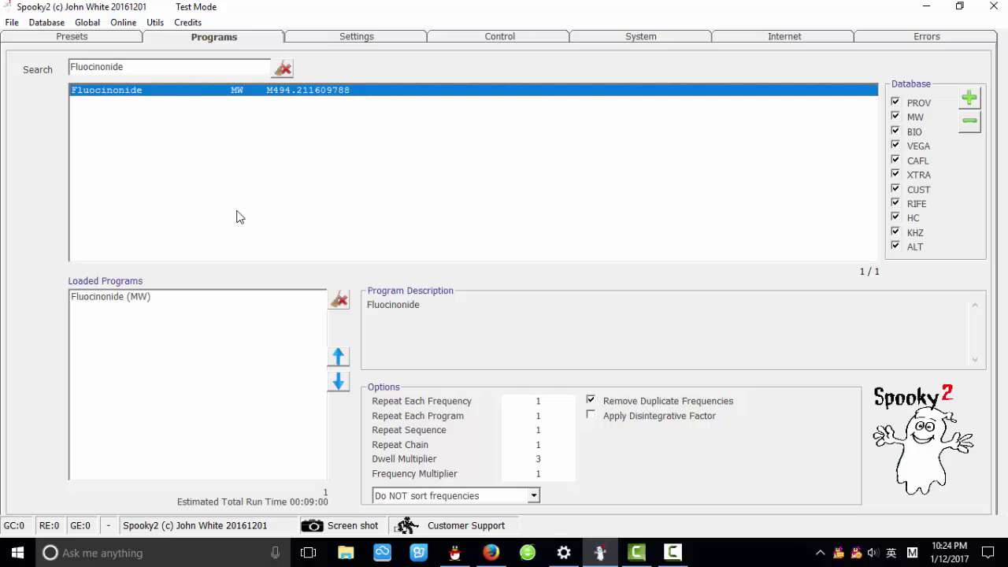
left_click(371, 39)
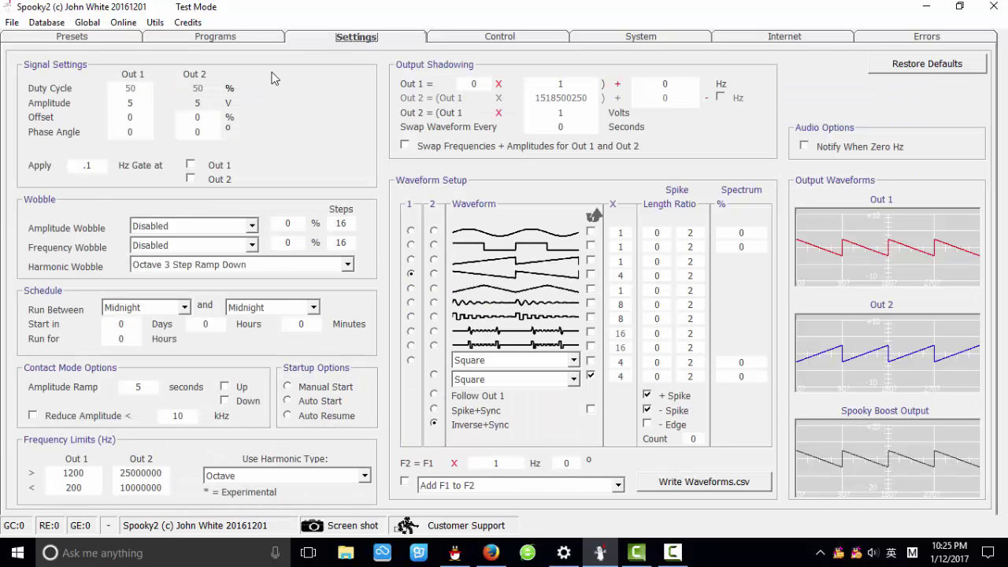
left_click(119, 338)
left_click(90, 38)
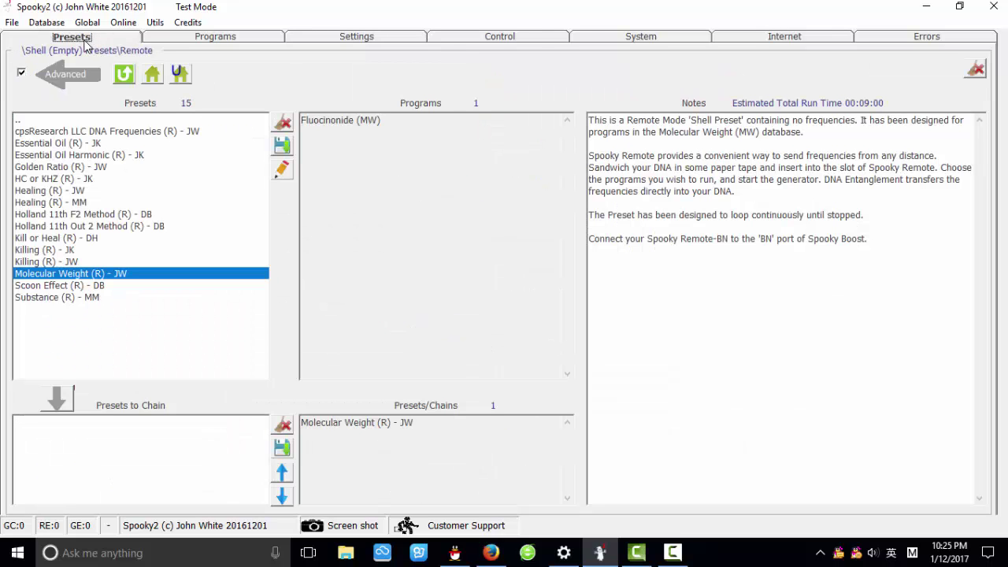
Step: Save the current setup as preset 'Fluocinonide' in the User Remote folder
left_click(282, 145)
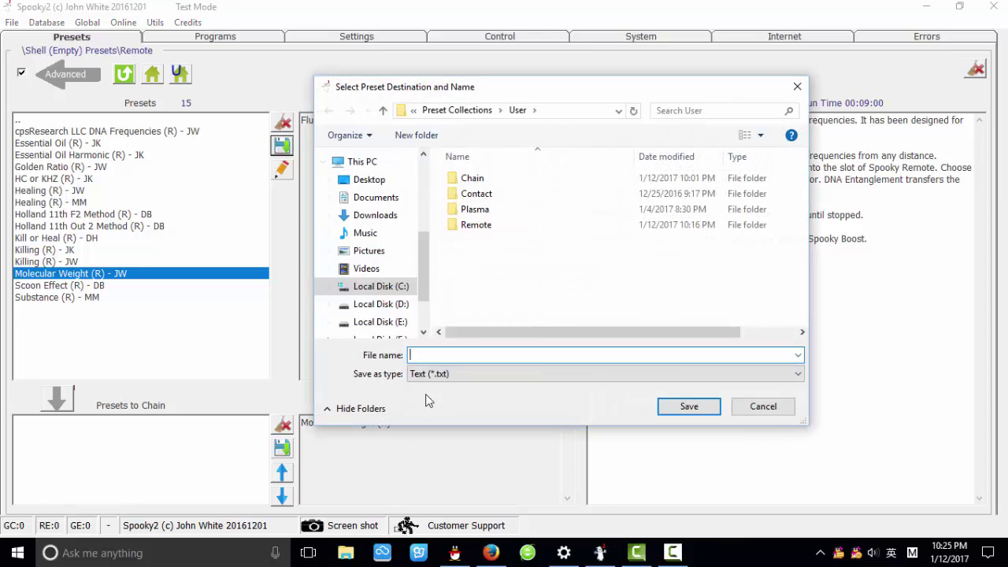
left_click(473, 234)
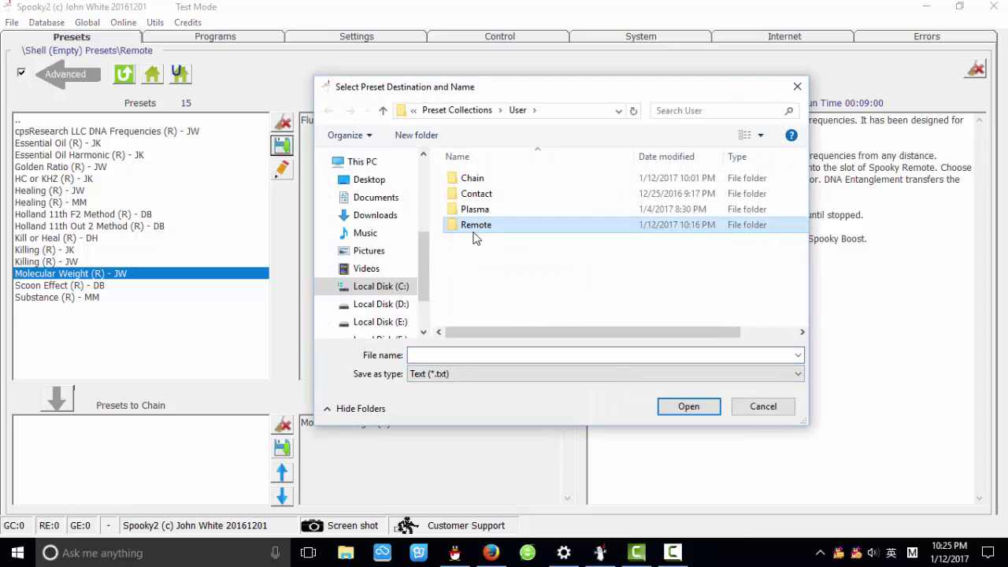
double_click(474, 226)
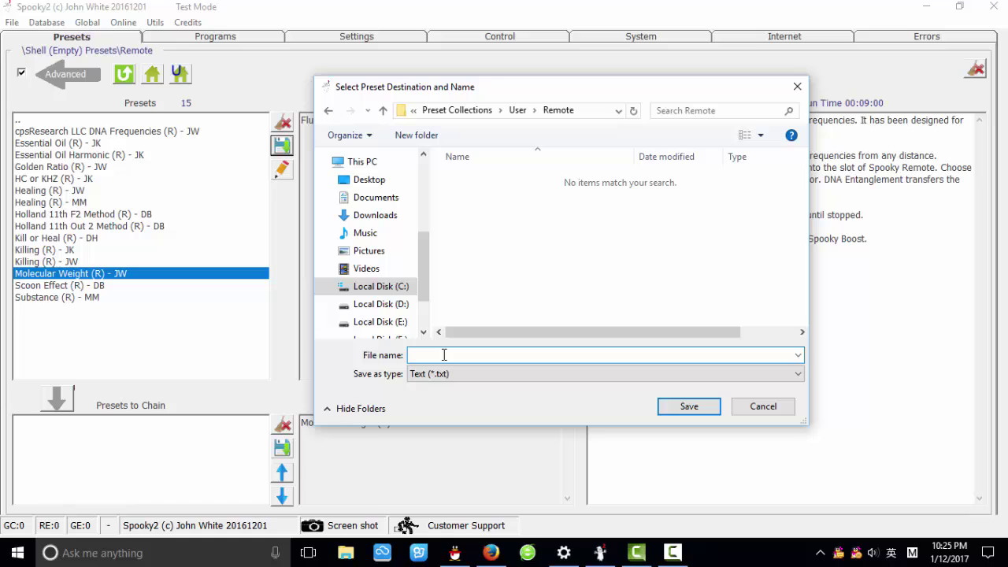
type("Fluocinonide")
left_click(686, 409)
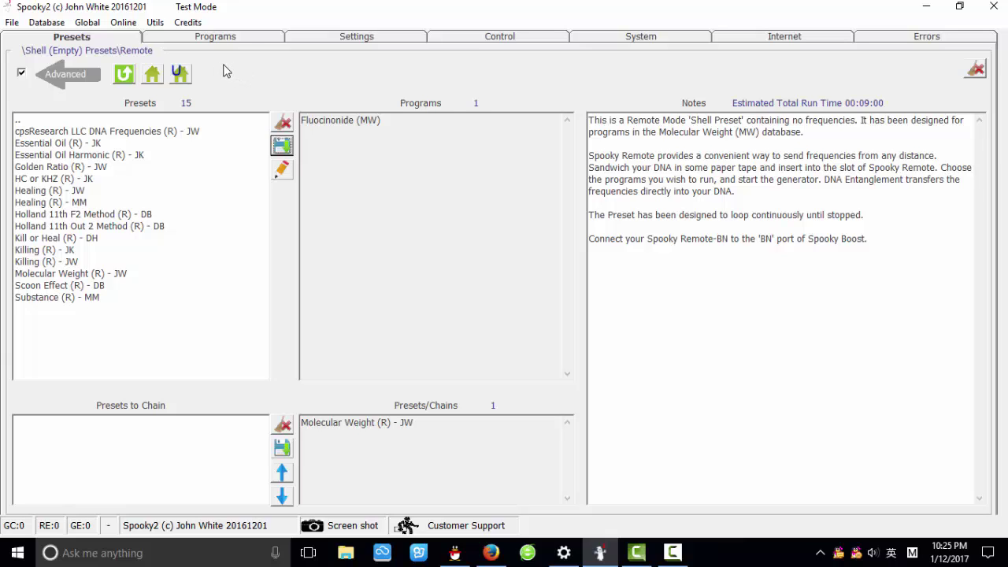
Step: Load the Healing (R) - JW remote shell preset
left_click(122, 76)
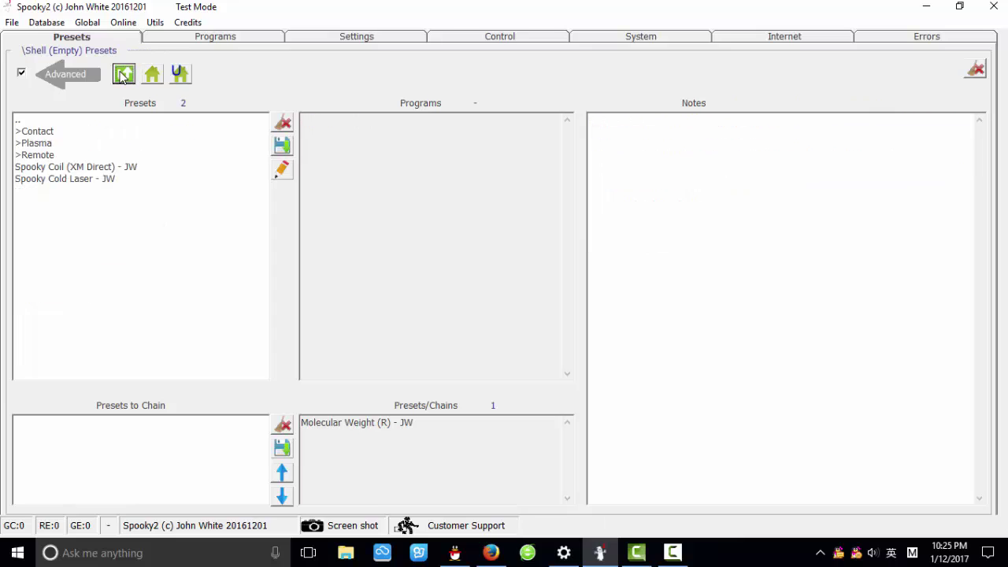
double_click(36, 154)
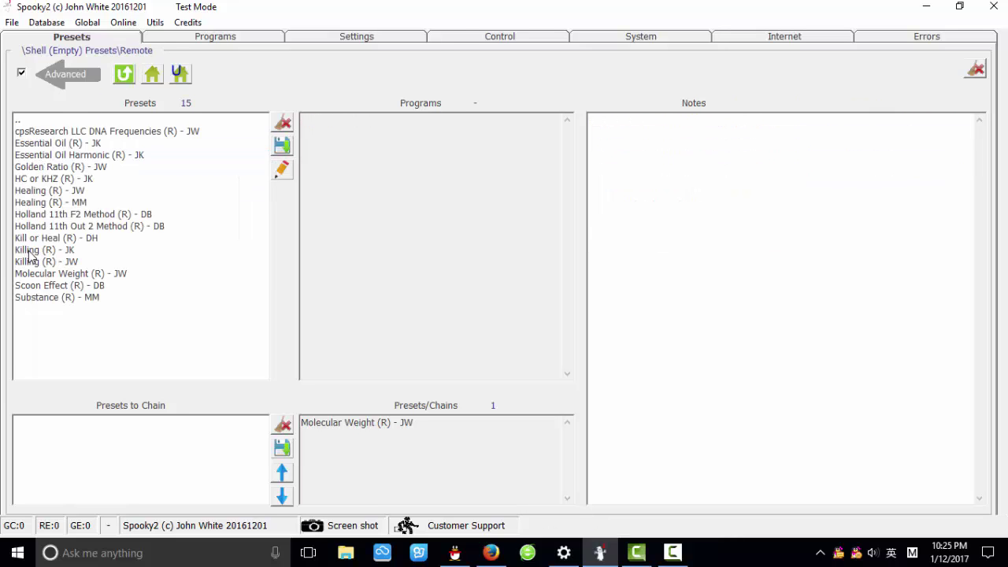
left_click(45, 193)
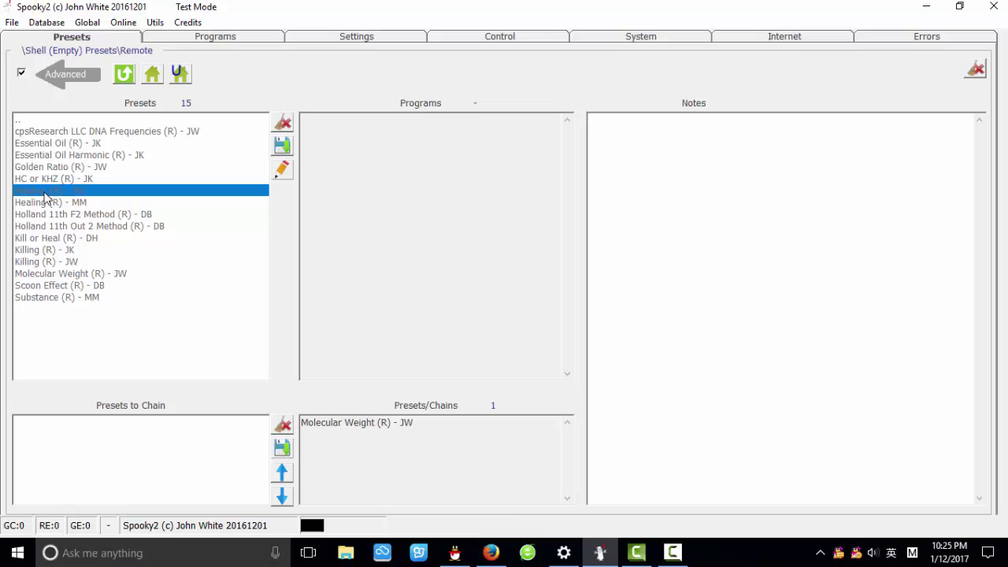
Step: Search 'Adverse dr', add Adverse Drug Reaction (XTRA), and set Run for to 12 hours
left_click(223, 41)
key("BackSpace")
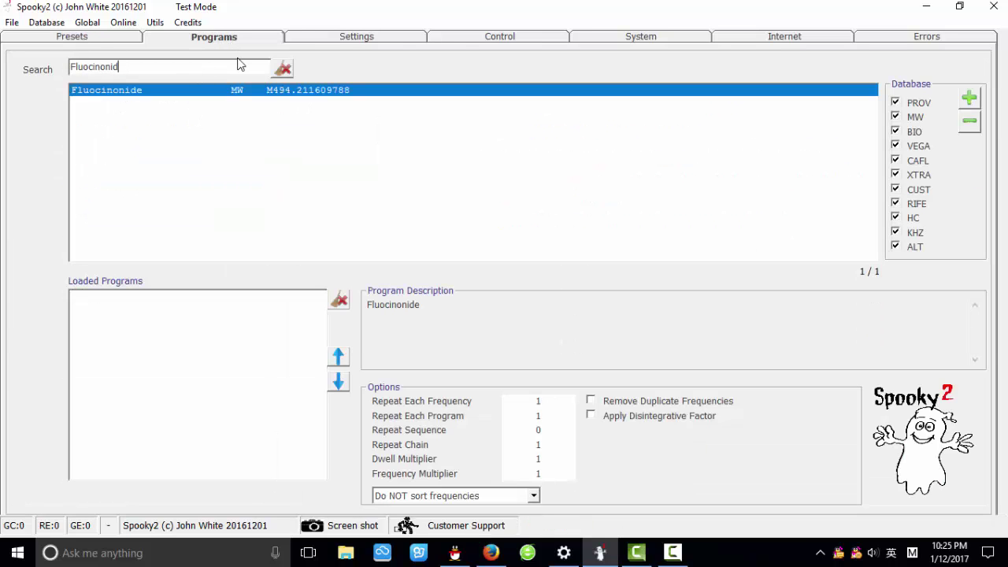
key("BackSpace")
key("BackSpace")
key("BackSpace")
type("dverse drug")
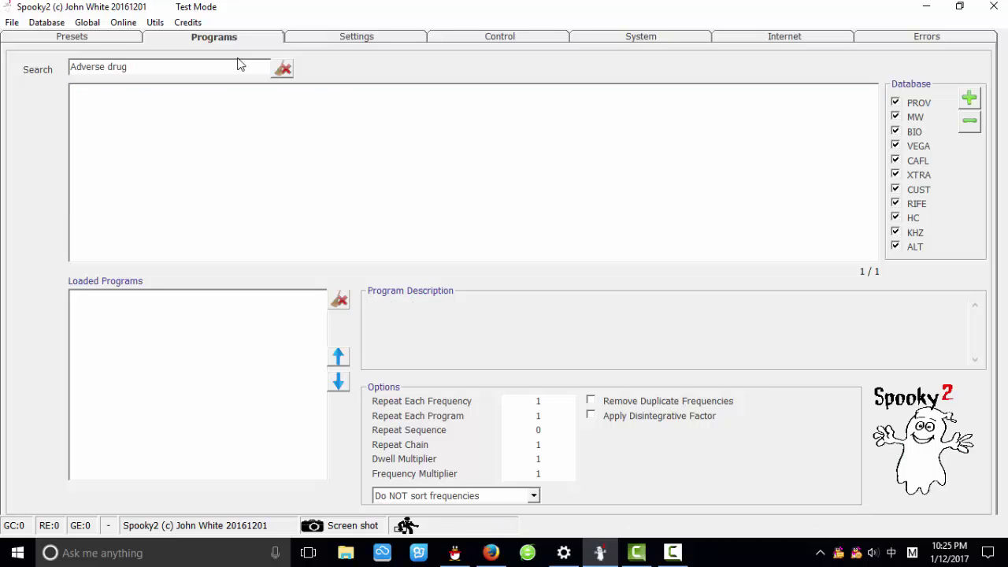
double_click(128, 91)
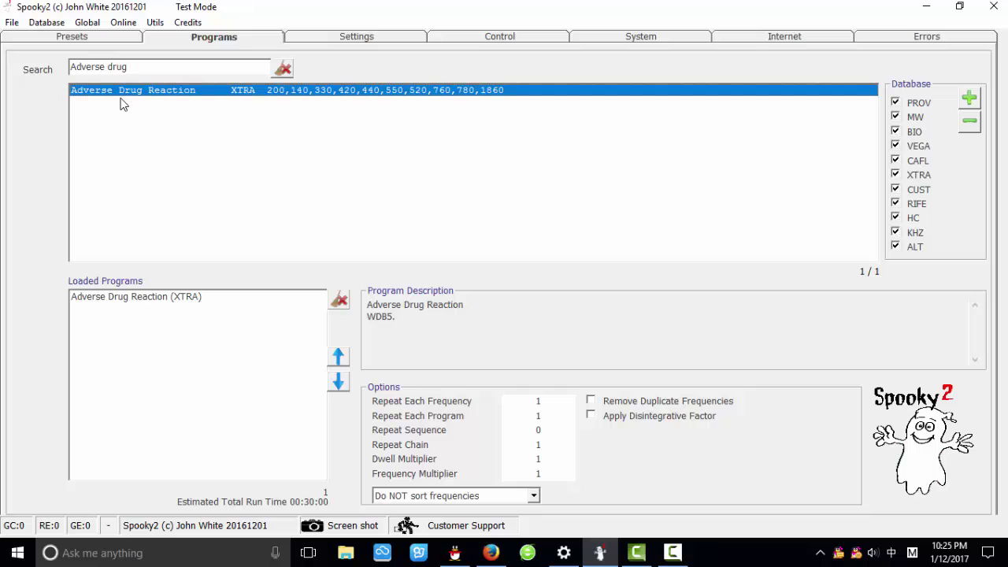
left_click(341, 41)
double_click(125, 339)
type("12")
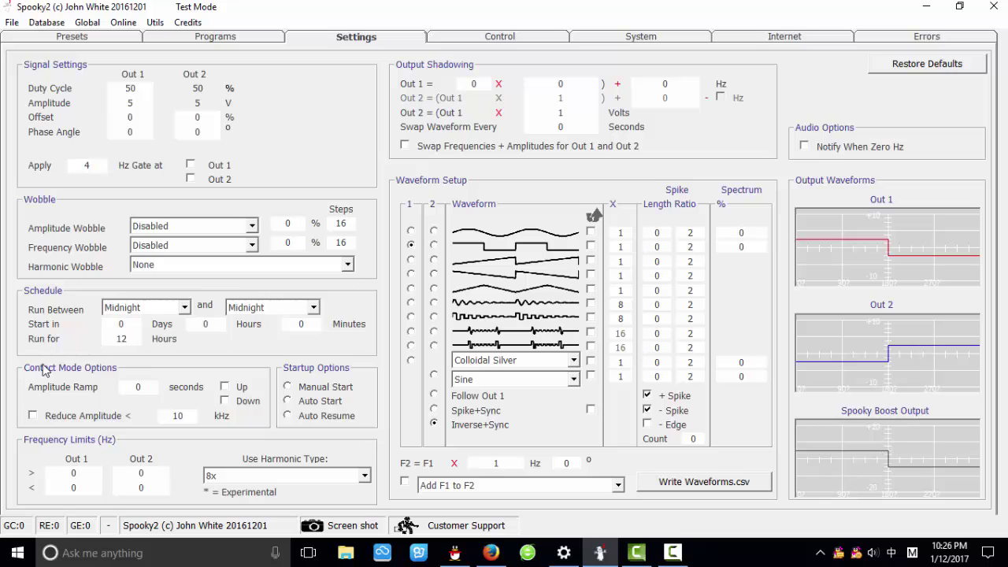
Step: Save the setup as a new preset named 'Adverse drug reaction' in the Remote folder
left_click(104, 38)
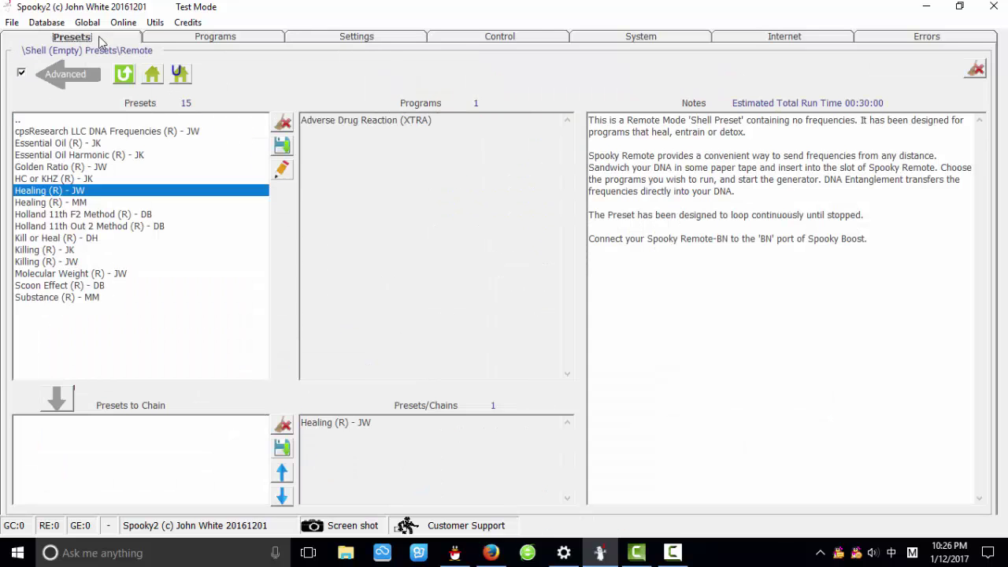
left_click(287, 145)
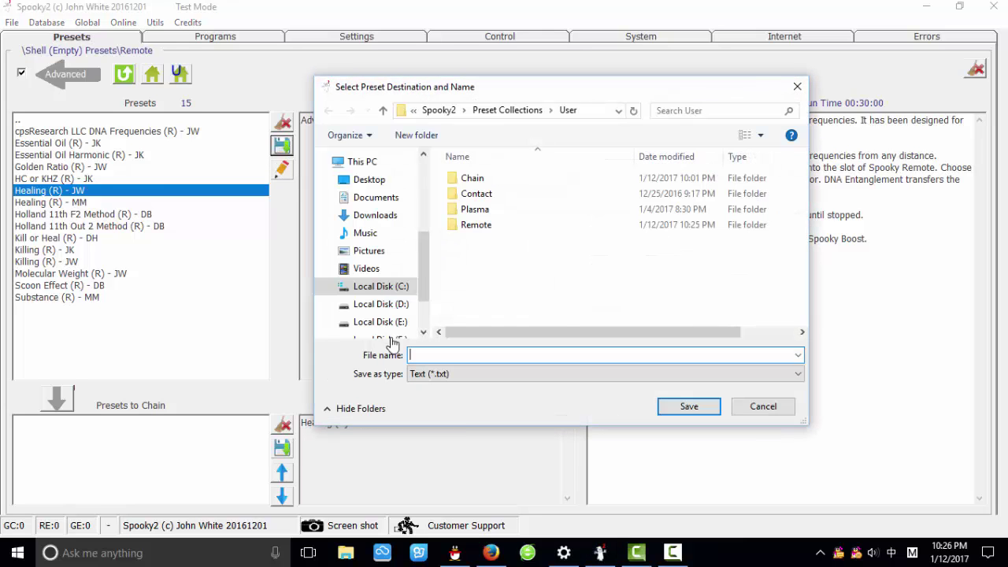
type("Ad")
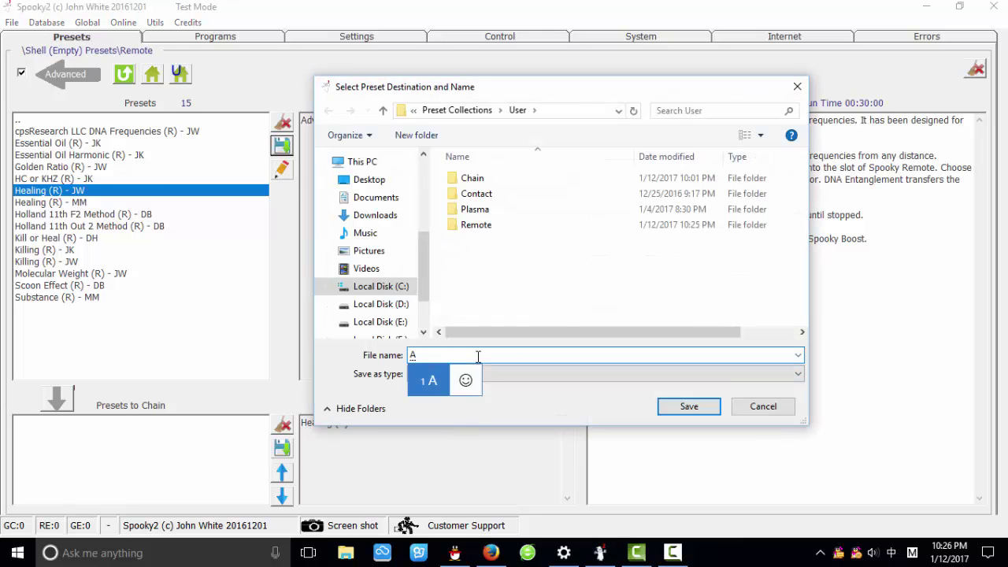
key("shift")
type("verse drug rea")
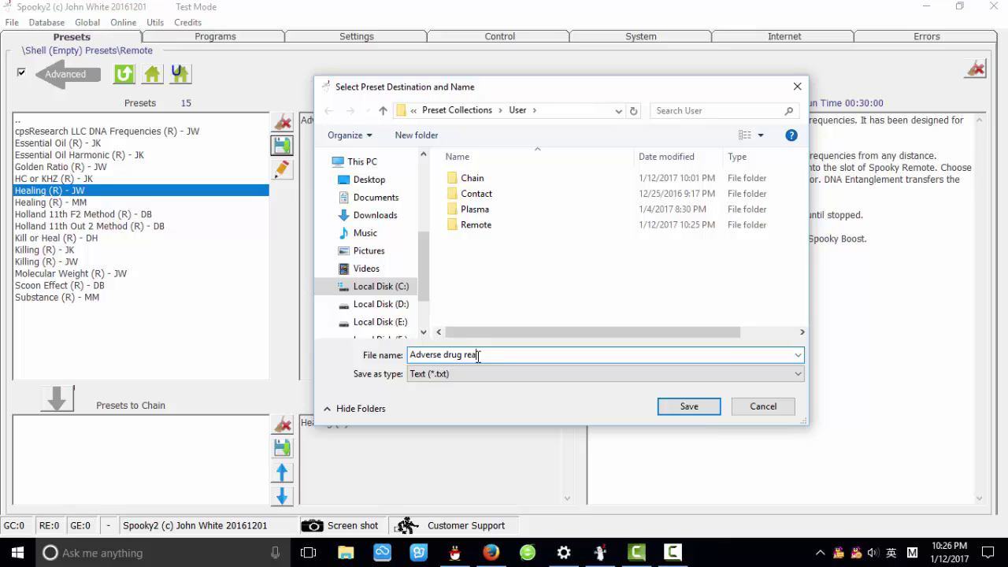
type("io")
type("n")
left_click(683, 410)
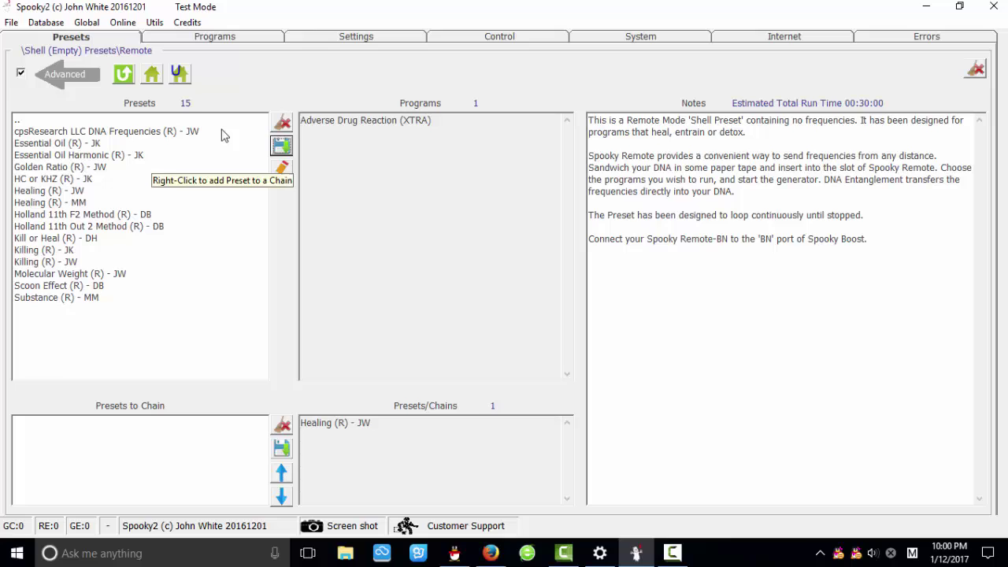
Step: Add the Fluocinonide and Adverse drug reaction presets from User > Remote to the chain
left_click(126, 79)
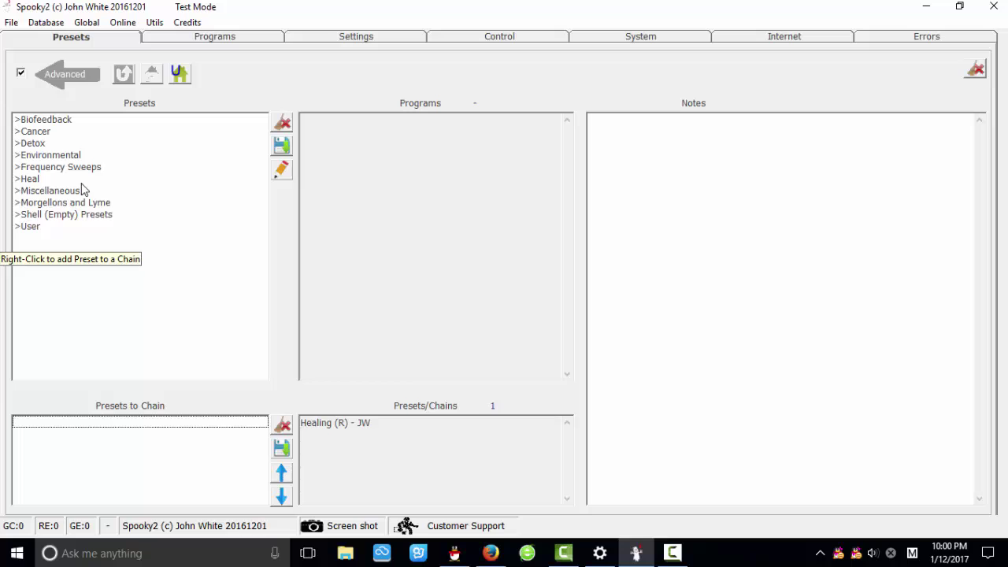
double_click(29, 228)
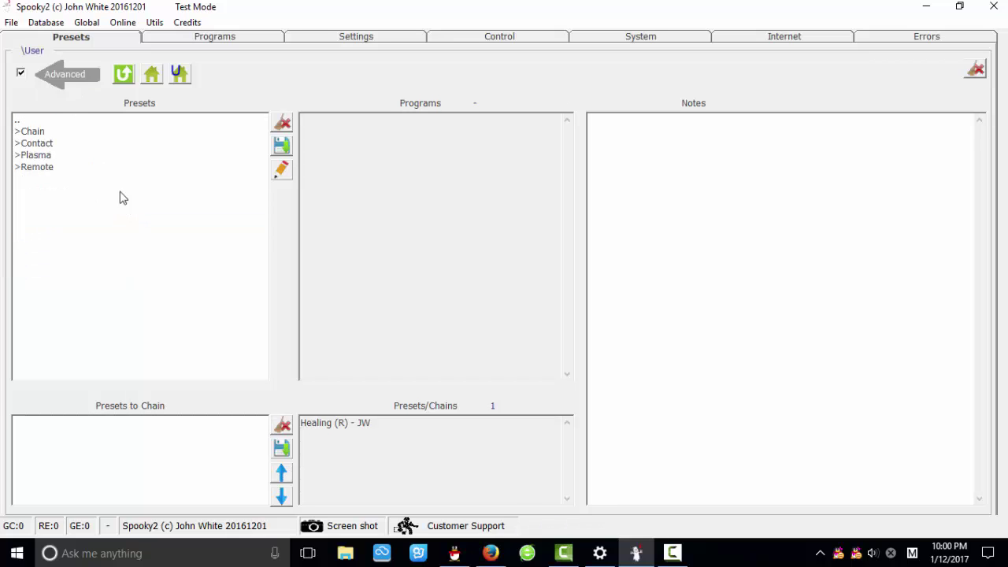
double_click(23, 171)
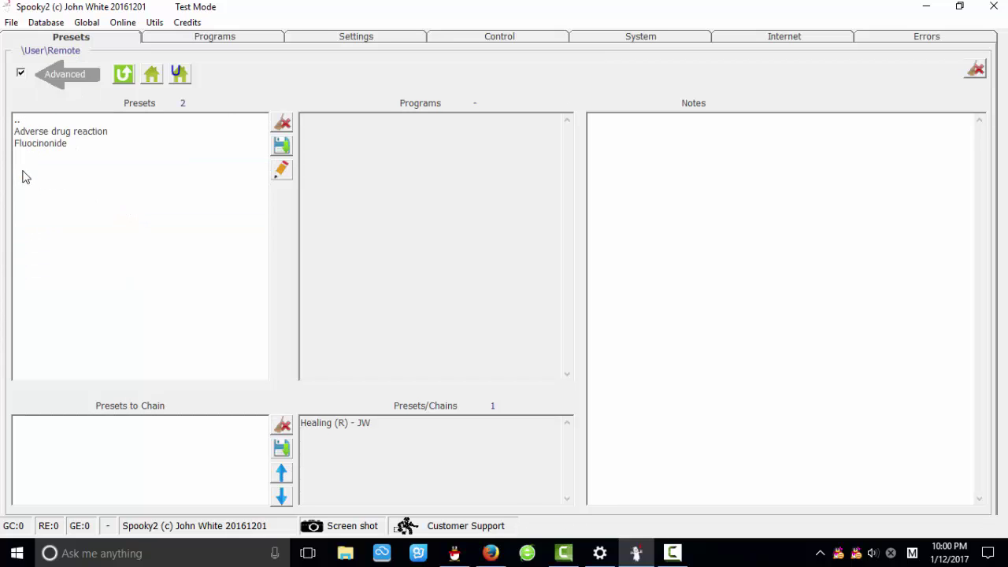
left_click(79, 132)
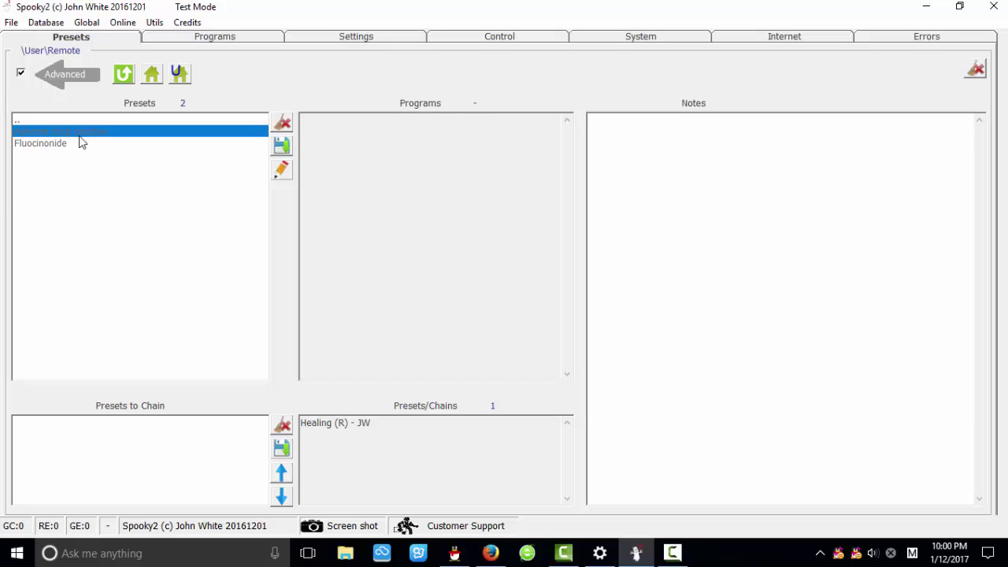
left_click(27, 148)
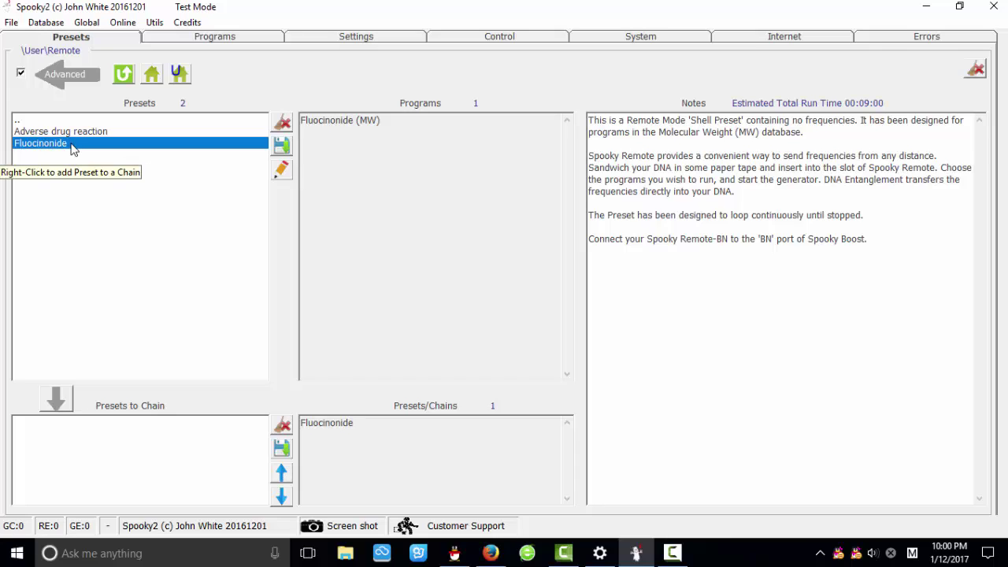
left_click(55, 399)
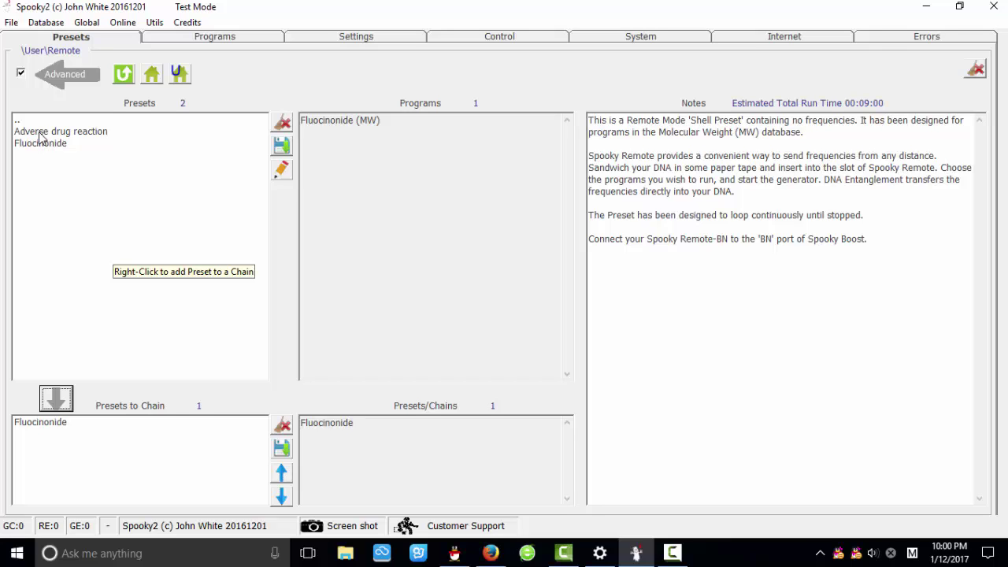
left_click(42, 134)
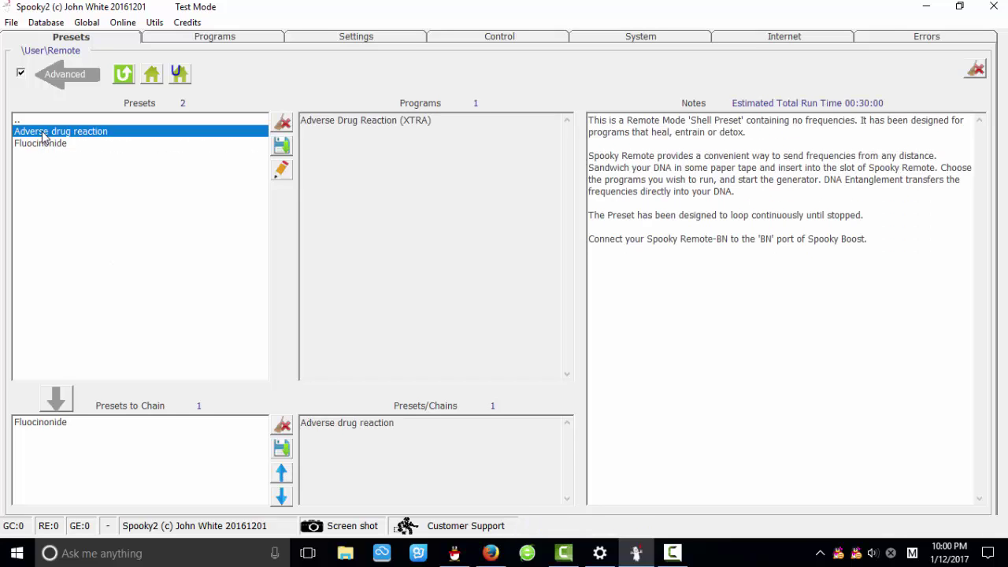
left_click(56, 400)
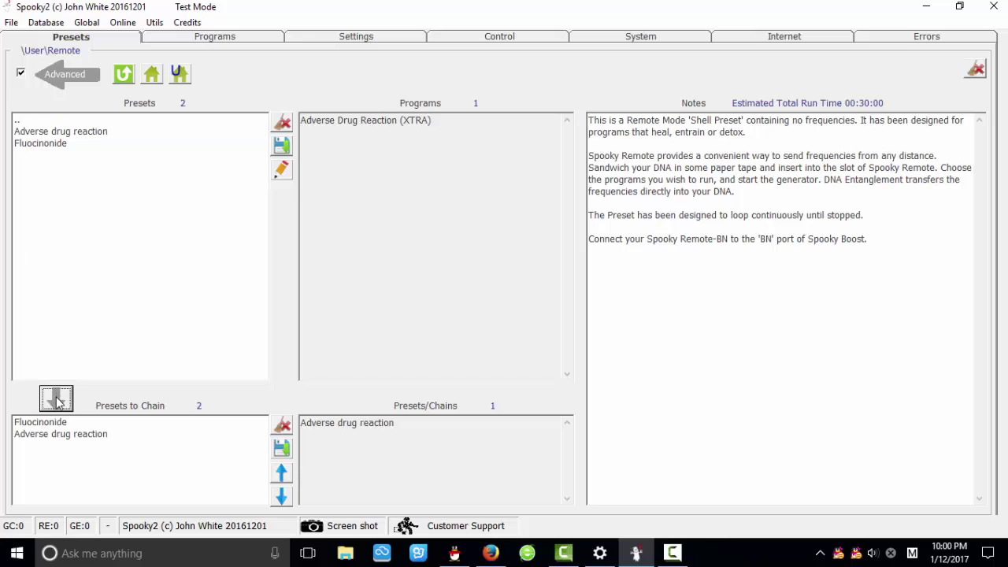
Step: Add ALL Maintenance (R) - DB from Morgellons and Lyme > v3.0 > Remote to the chain
left_click(148, 76)
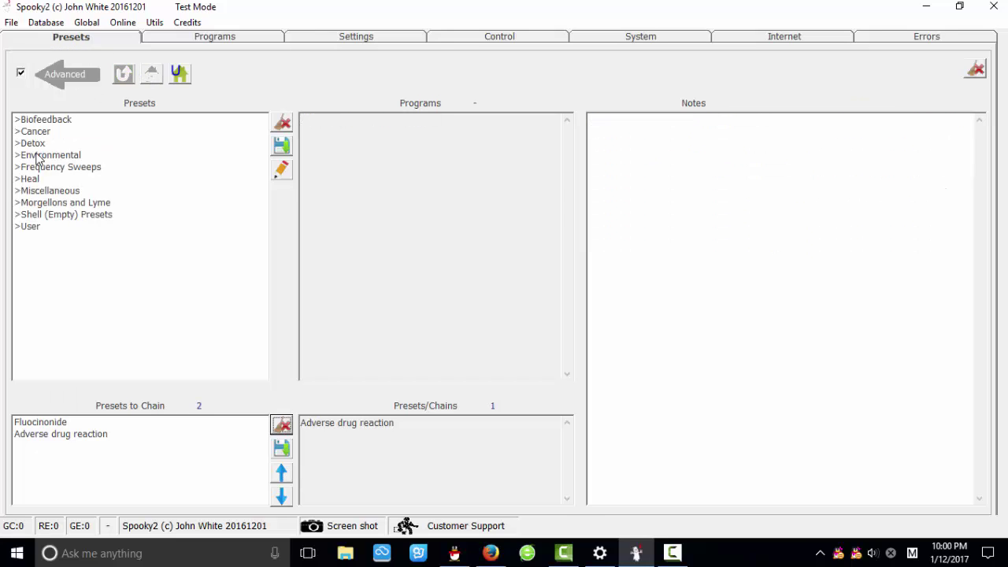
double_click(38, 203)
double_click(52, 133)
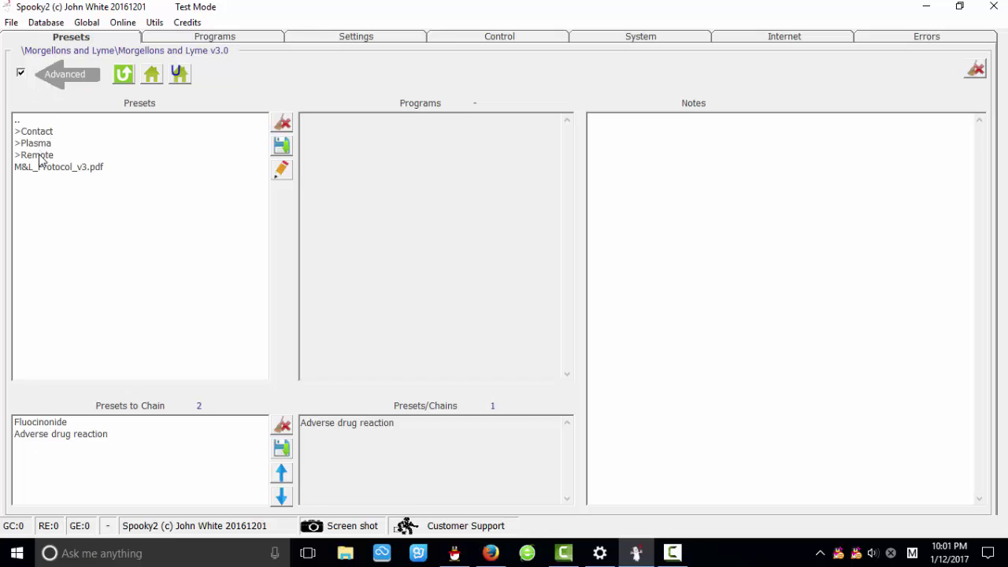
left_click(37, 155)
double_click(37, 157)
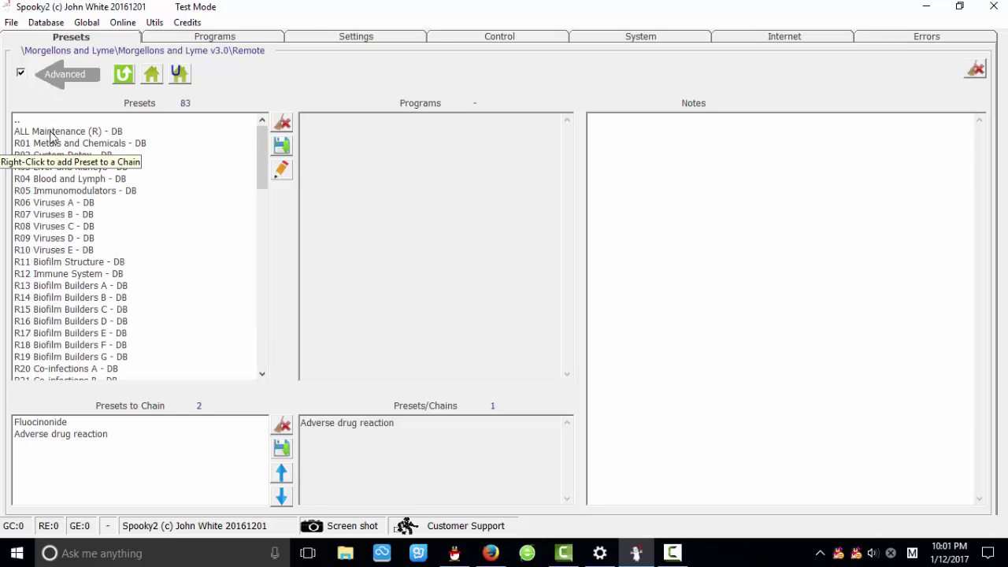
left_click(51, 132)
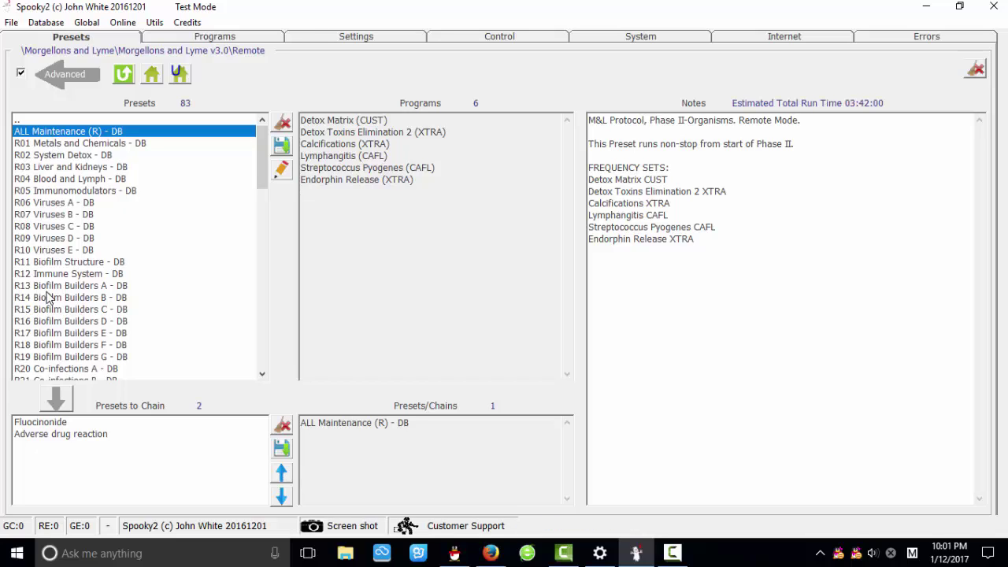
left_click(56, 400)
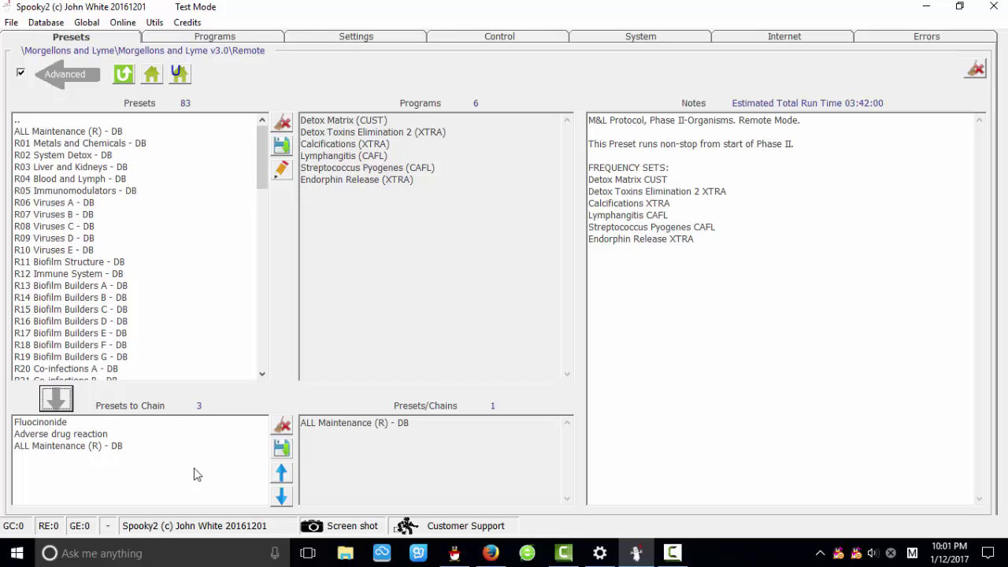
Step: Save the chain as 'Fluocinonide preset chain-KH' in the User Chain folder
left_click(282, 450)
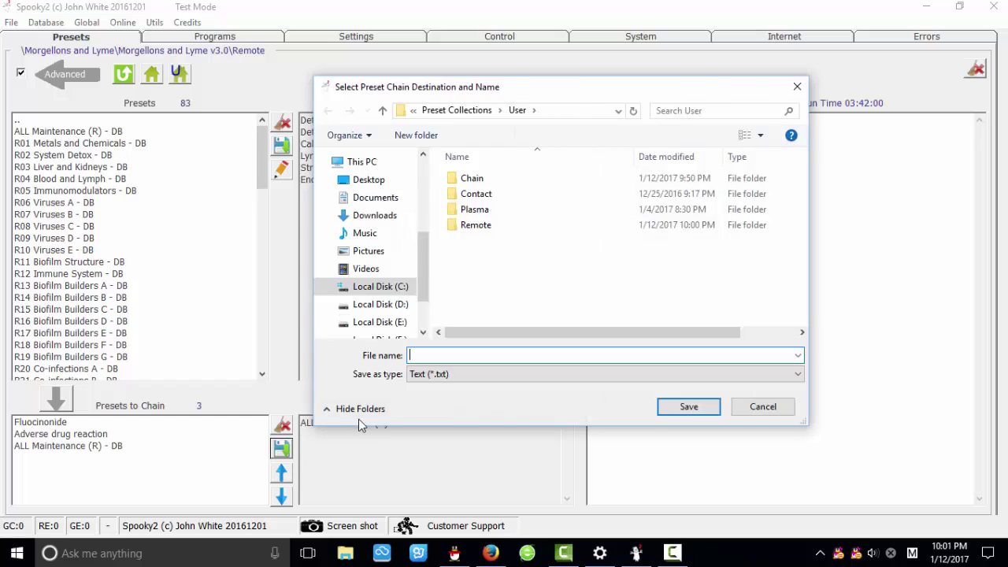
double_click(472, 177)
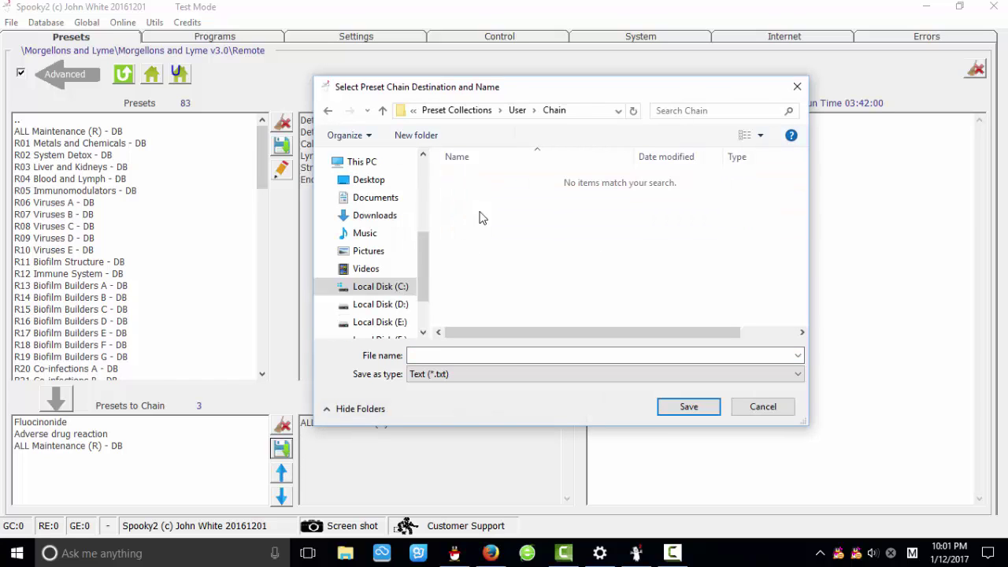
left_click(437, 356)
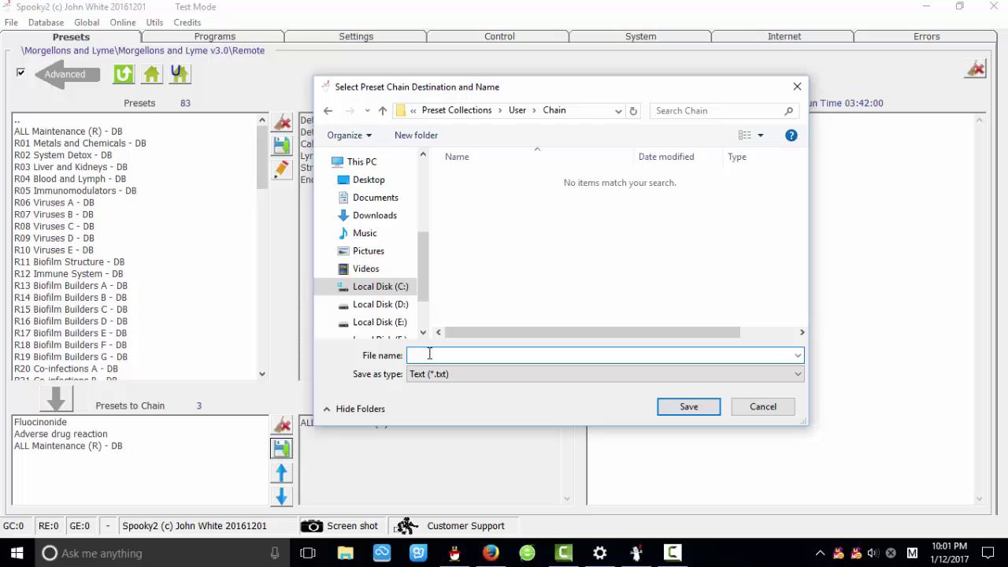
type("Fluocinonide")
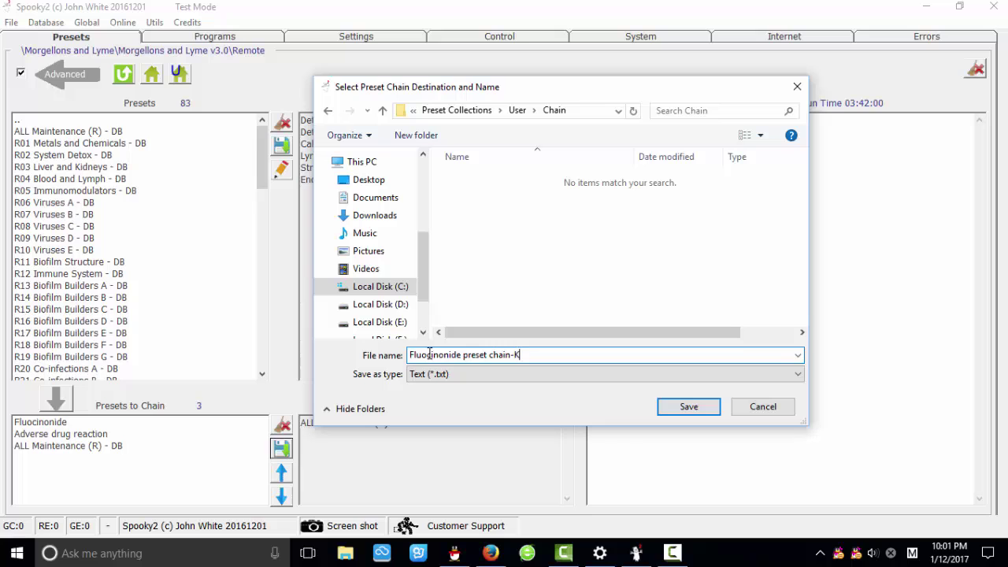
left_click(675, 408)
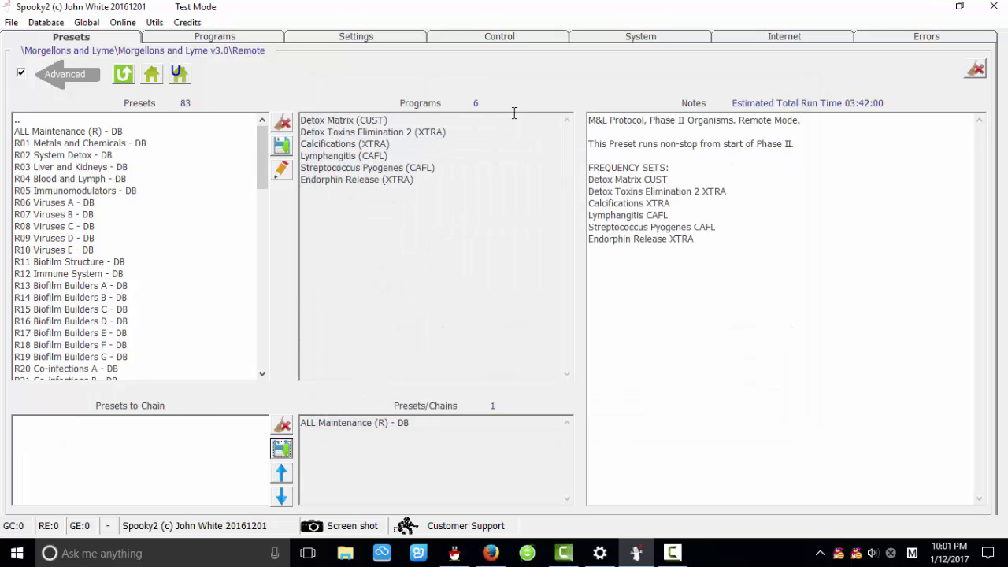
Step: Load the saved Fluocinonide preset chain-KH from User > Chain
left_click(179, 73)
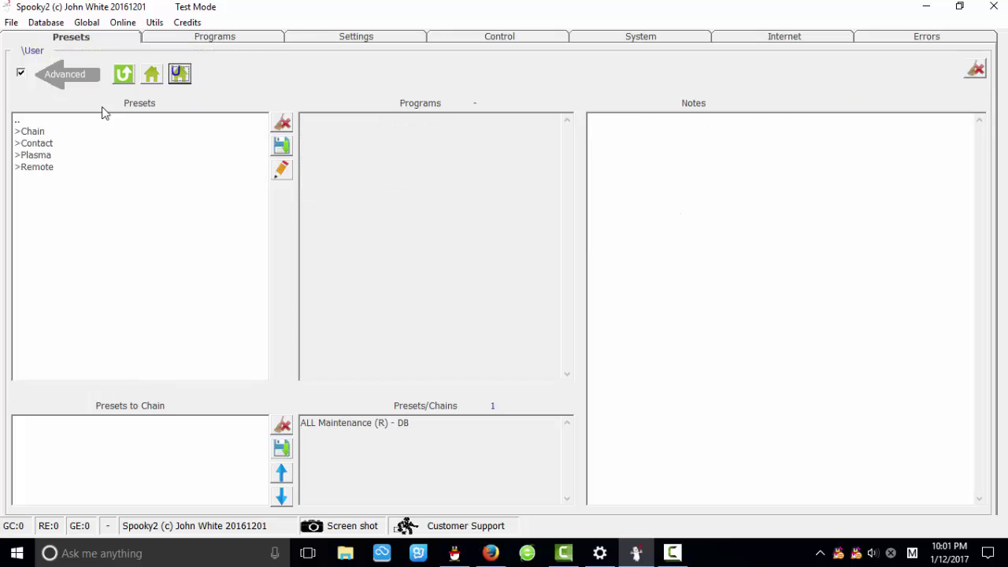
double_click(23, 132)
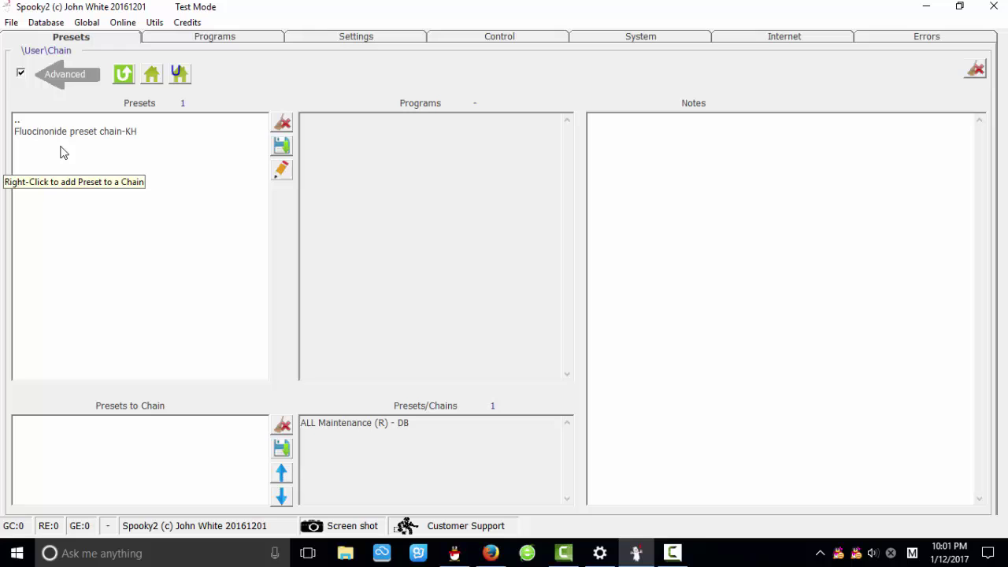
left_click(56, 134)
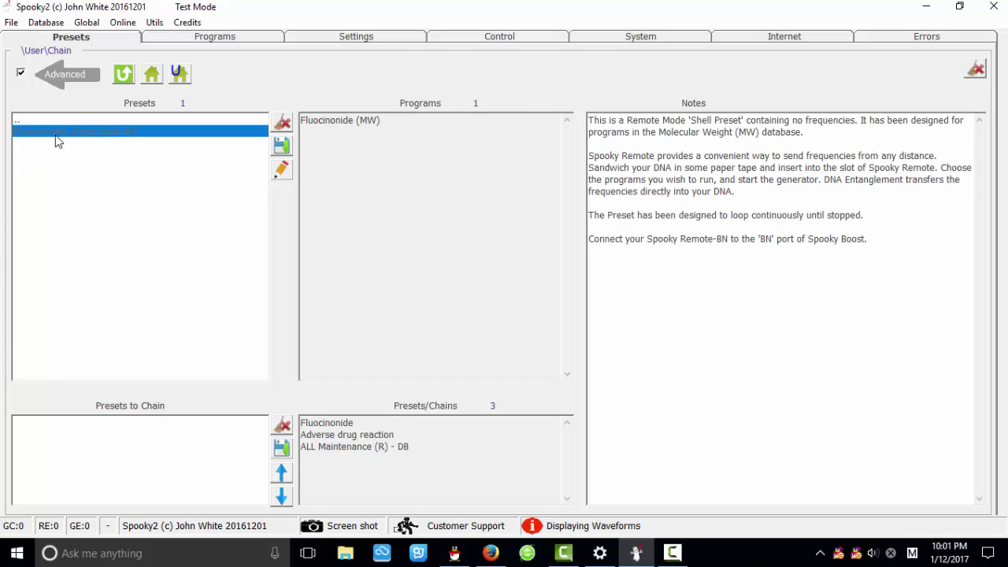
Step: Allow generator overwrites and start the chain running on generator 2
left_click(493, 40)
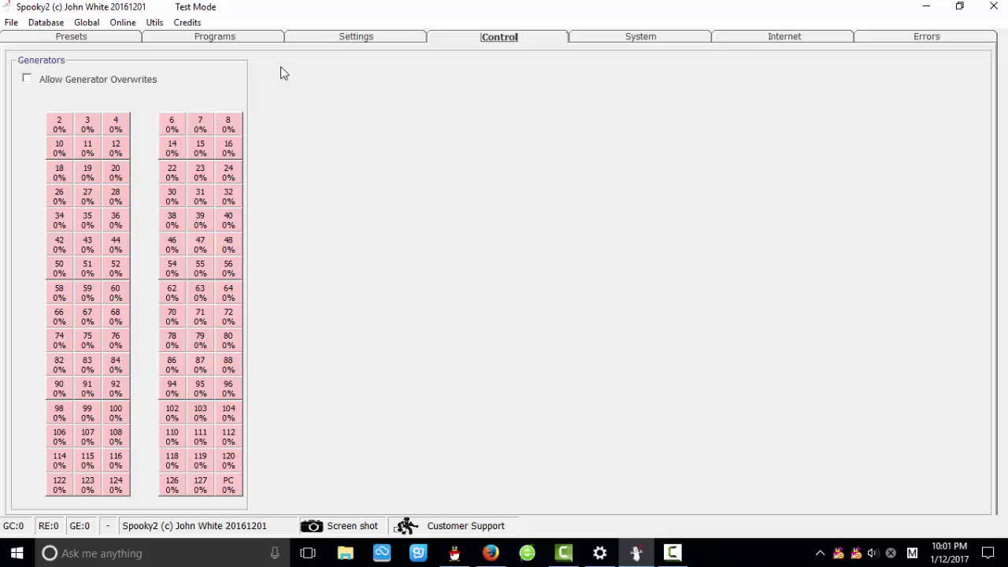
left_click(27, 79)
mouse_move(55, 136)
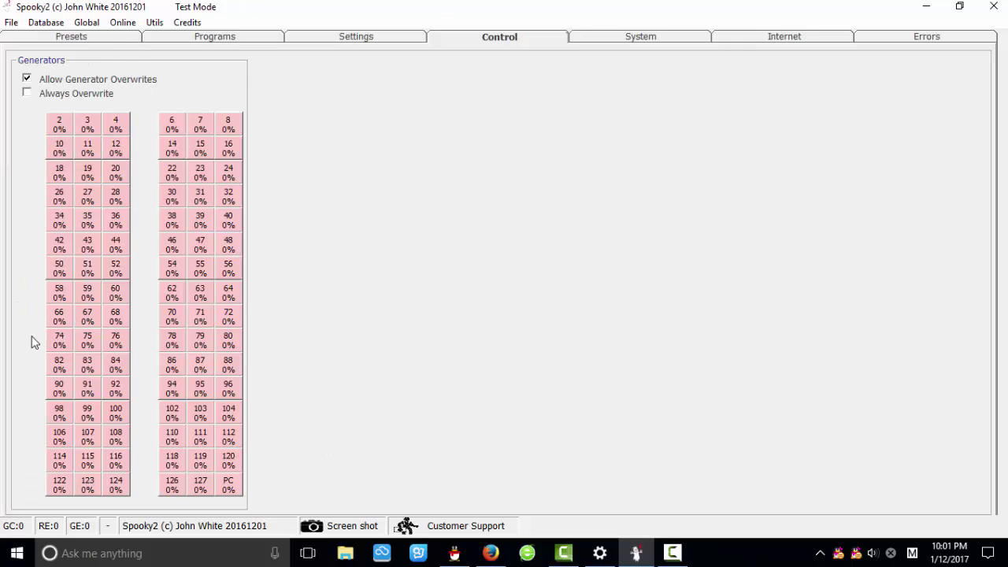
left_click(60, 128)
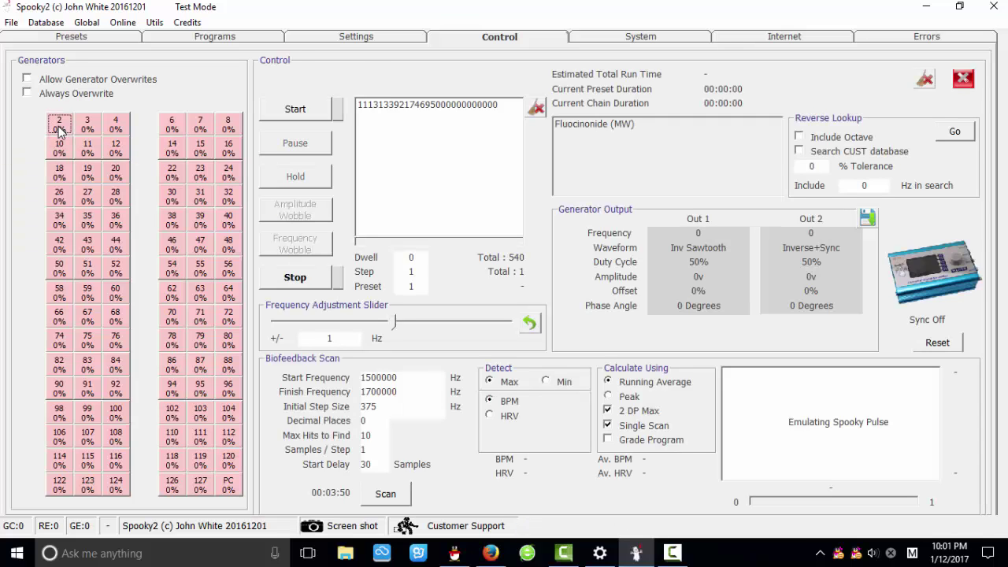
left_click(289, 114)
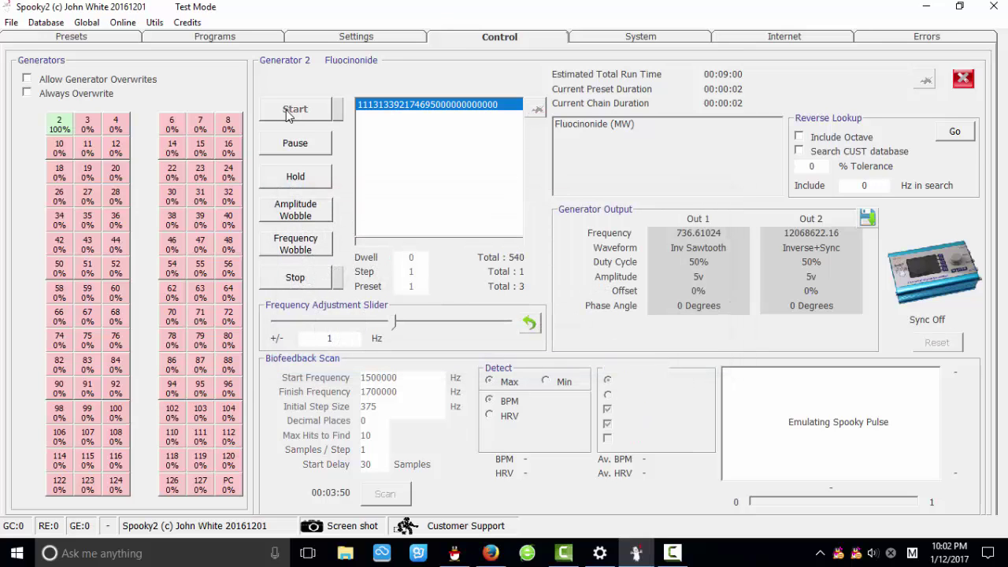
Step: Set Age Factor to 200 and restart generator 2 so the chain advances faster
left_click(677, 34)
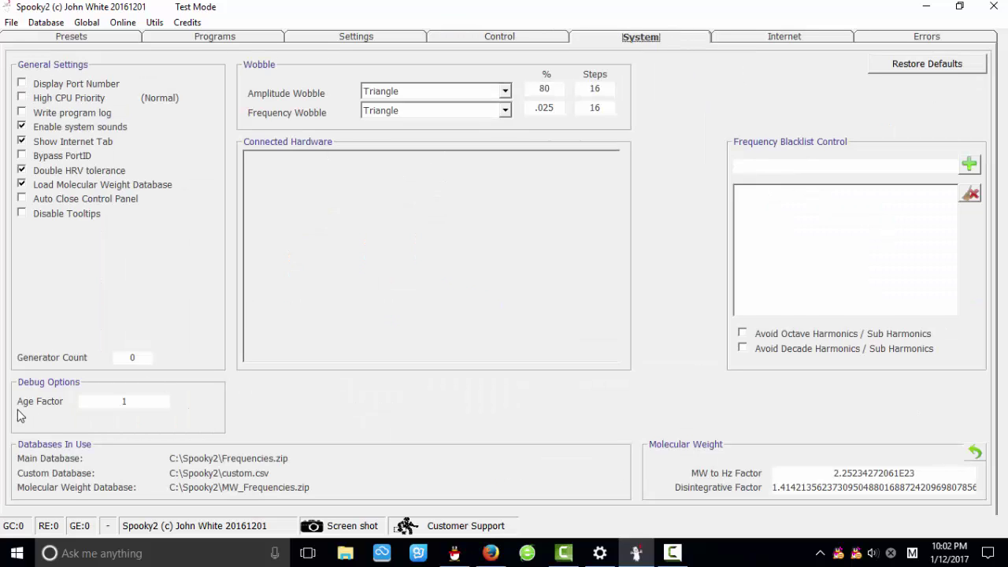
left_click_drag(140, 404, 100, 403)
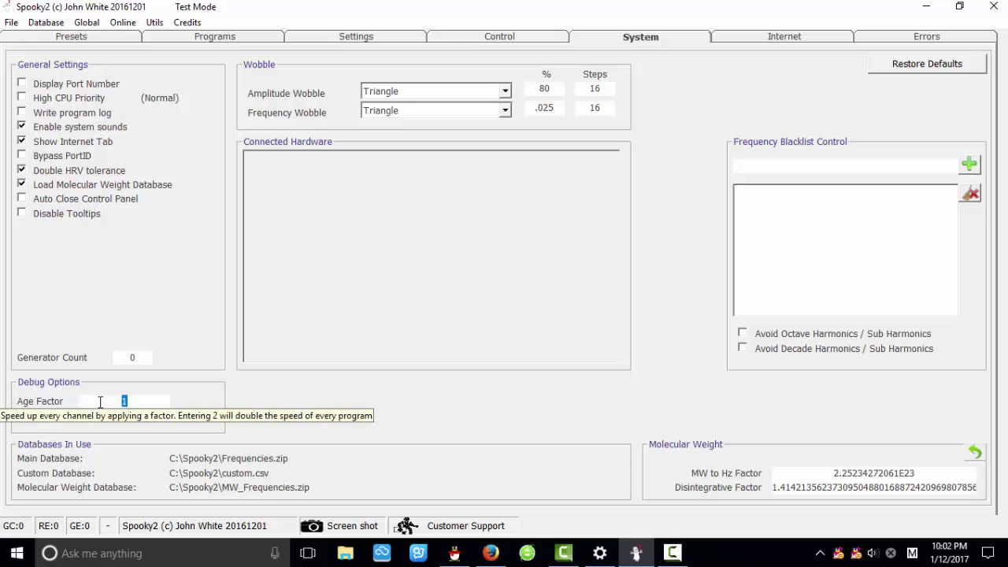
type("200")
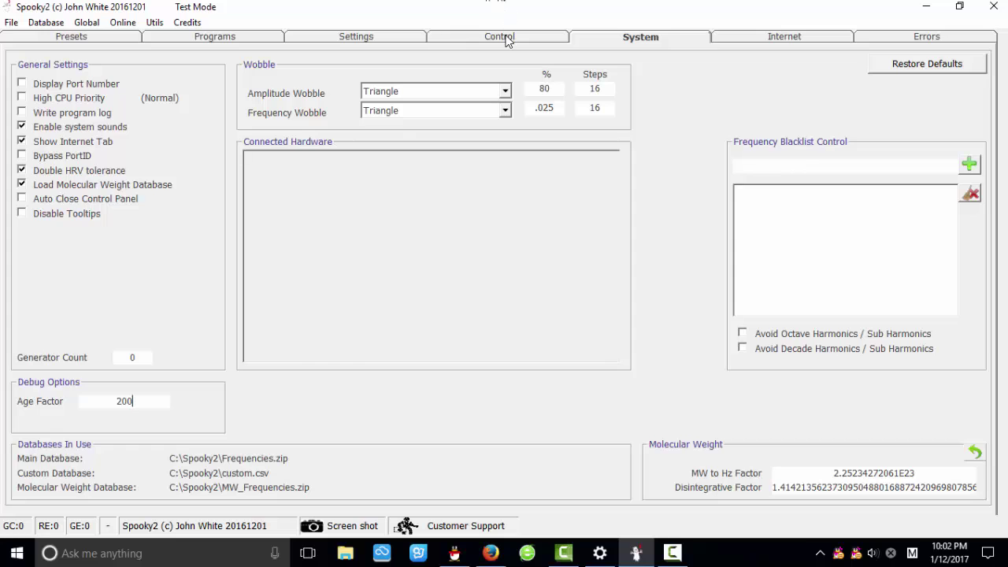
left_click(498, 38)
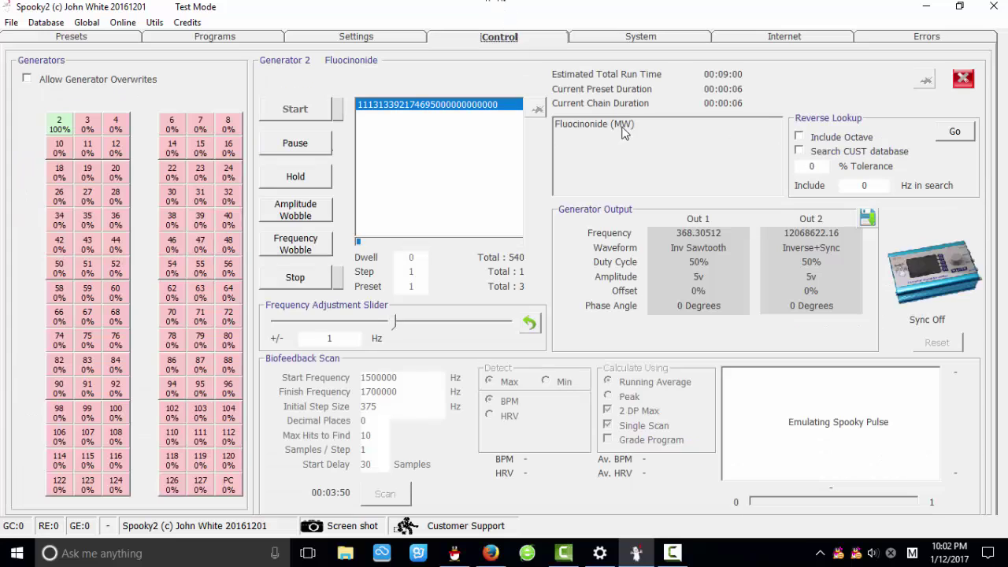
left_click(295, 108)
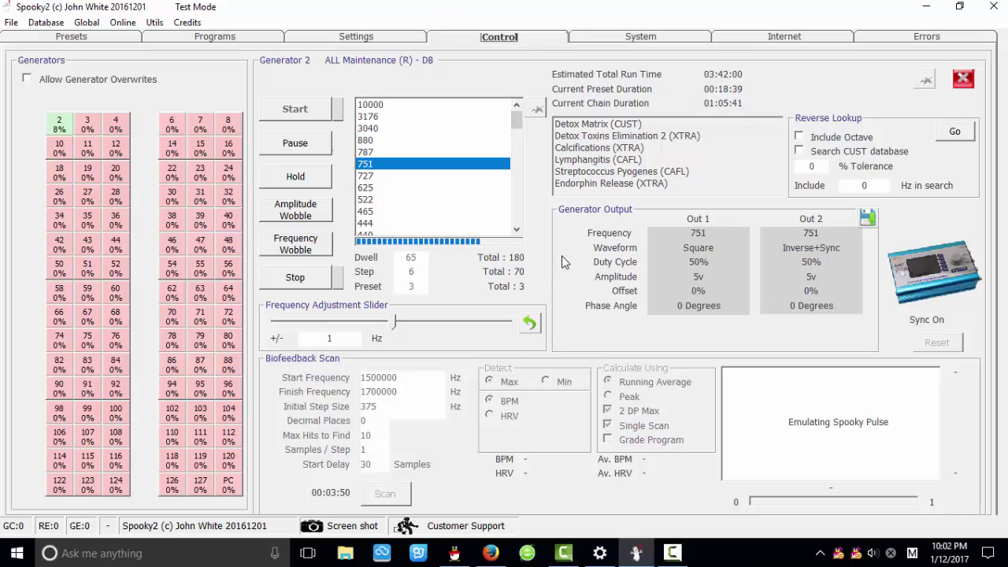
Step: Change the Age Factor from 200 back to 1 and return to generator controls
left_click(639, 37)
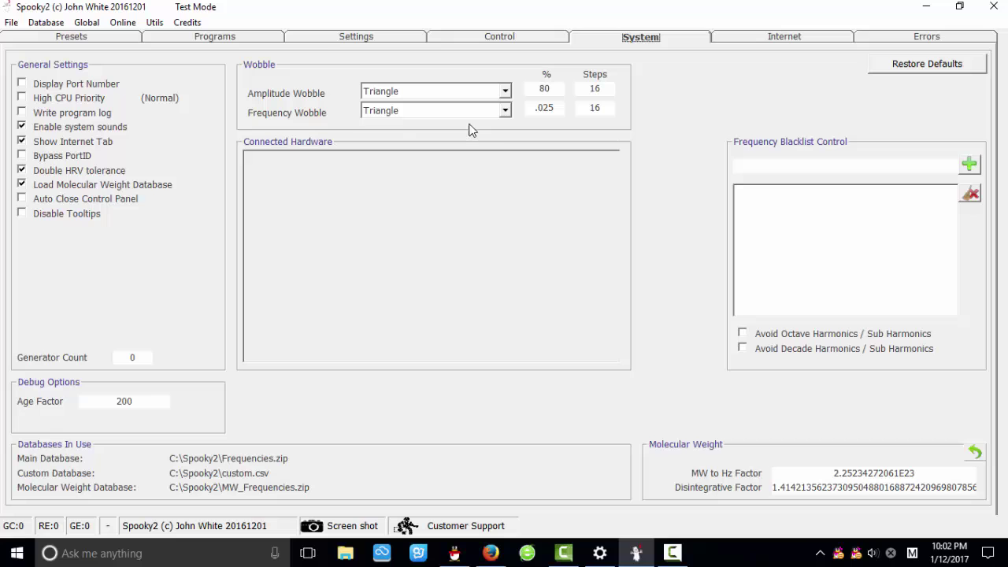
left_click_drag(147, 402, 97, 391)
type("1")
left_click(501, 36)
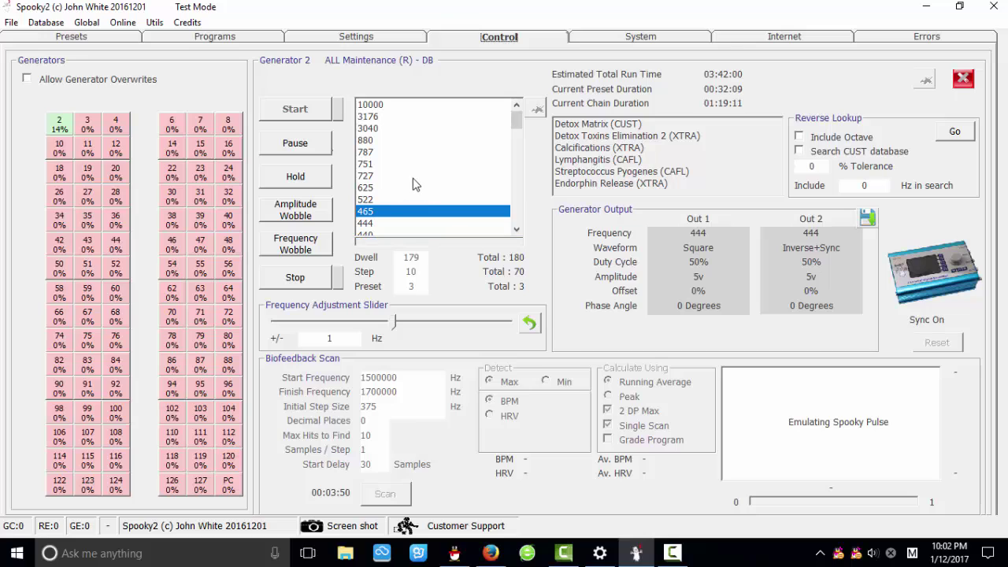